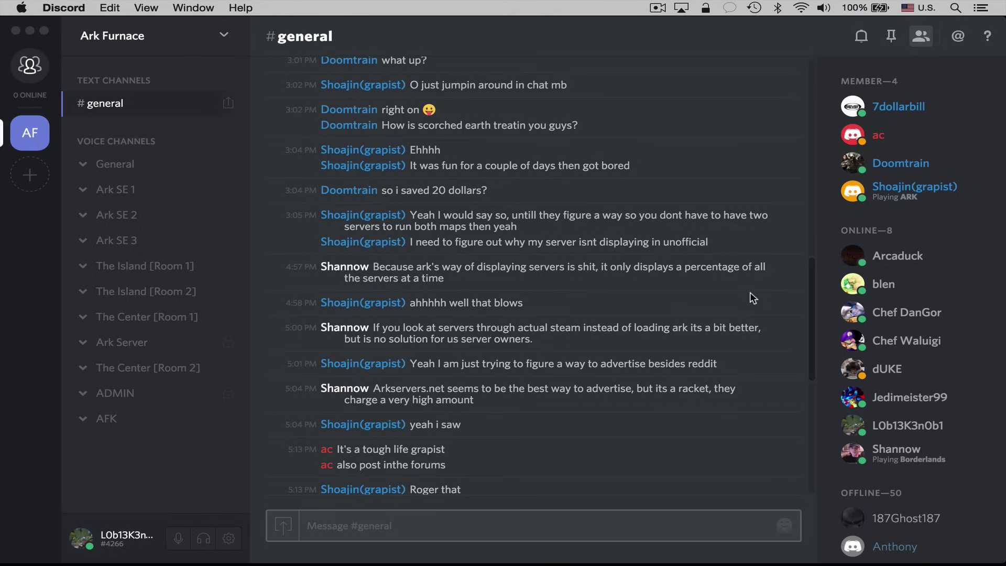
# Step: Create a brand-new server named AnsonAlex.com and land on its #general welcome page
pyautogui.click(750, 291)
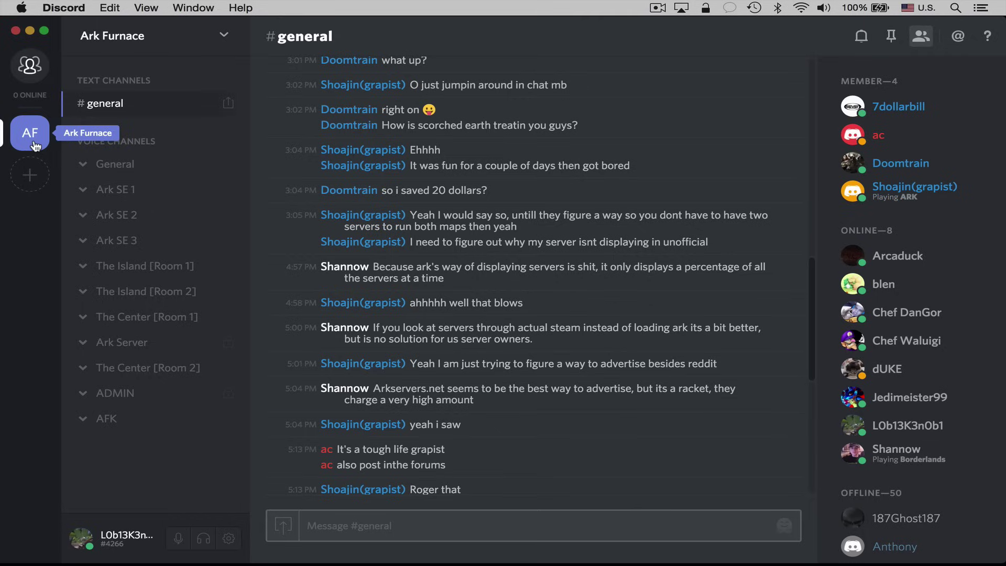
pyautogui.click(30, 175)
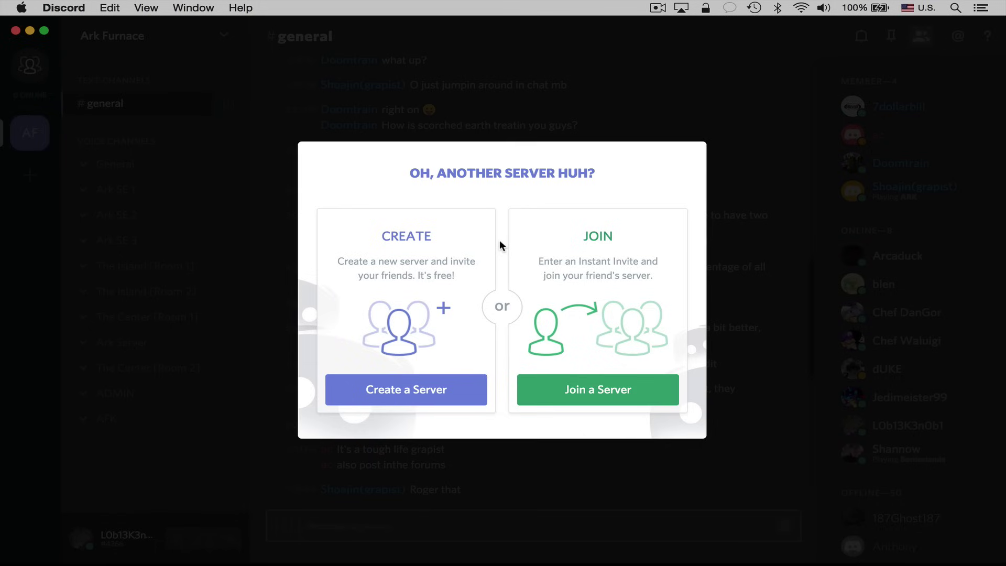
pyautogui.click(455, 386)
pyautogui.write('AnsonAlex.com')
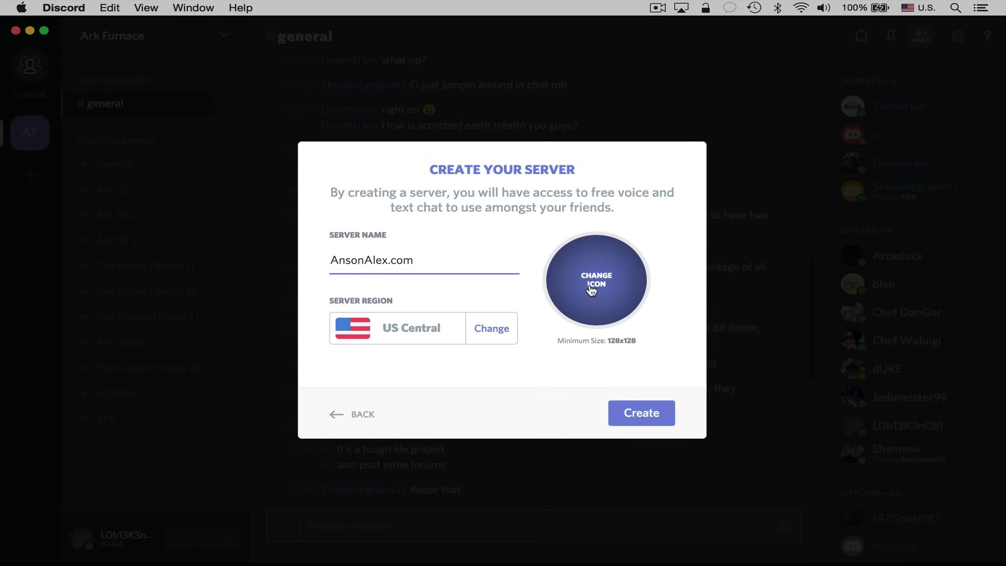
pyautogui.click(634, 412)
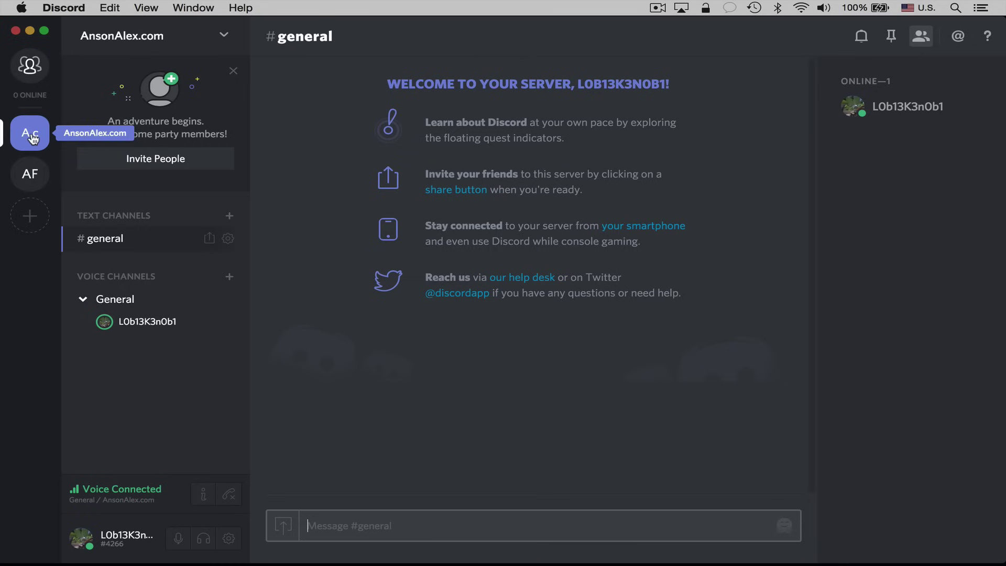
# Step: Switch between the Ark Furnace and AnsonAlex.com servers, then show the Direct Messages Friends list
pyautogui.click(30, 175)
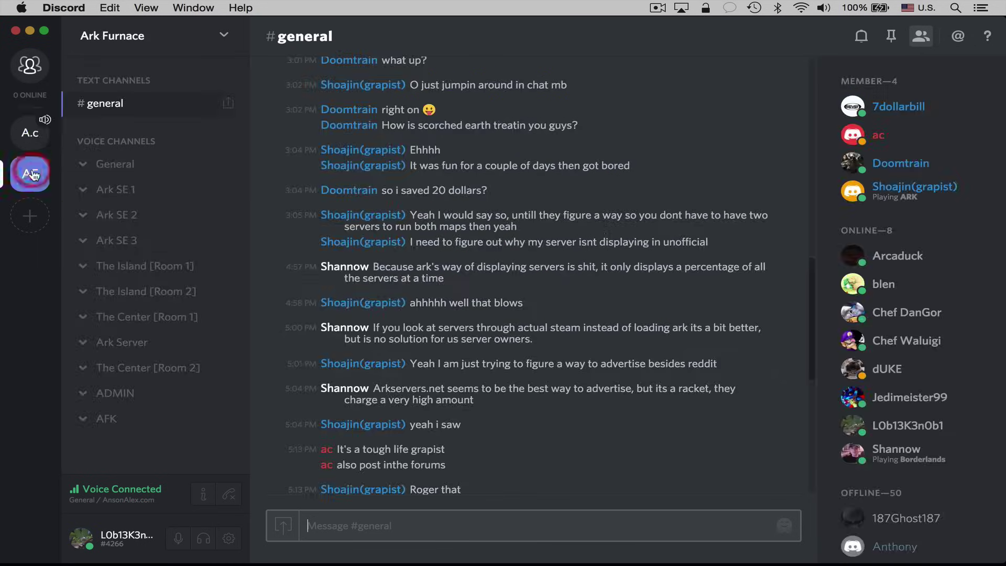
pyautogui.click(35, 143)
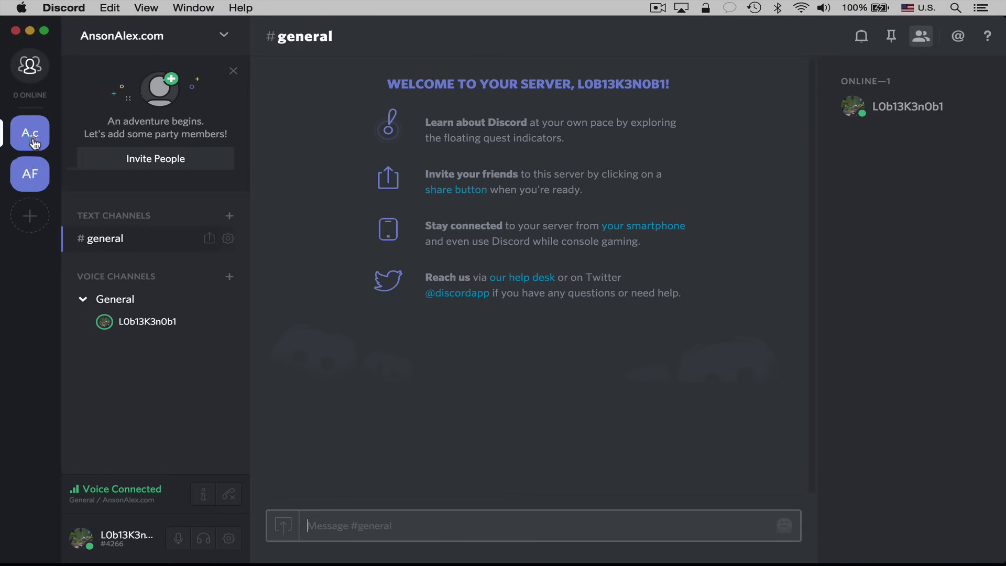
pyautogui.click(37, 183)
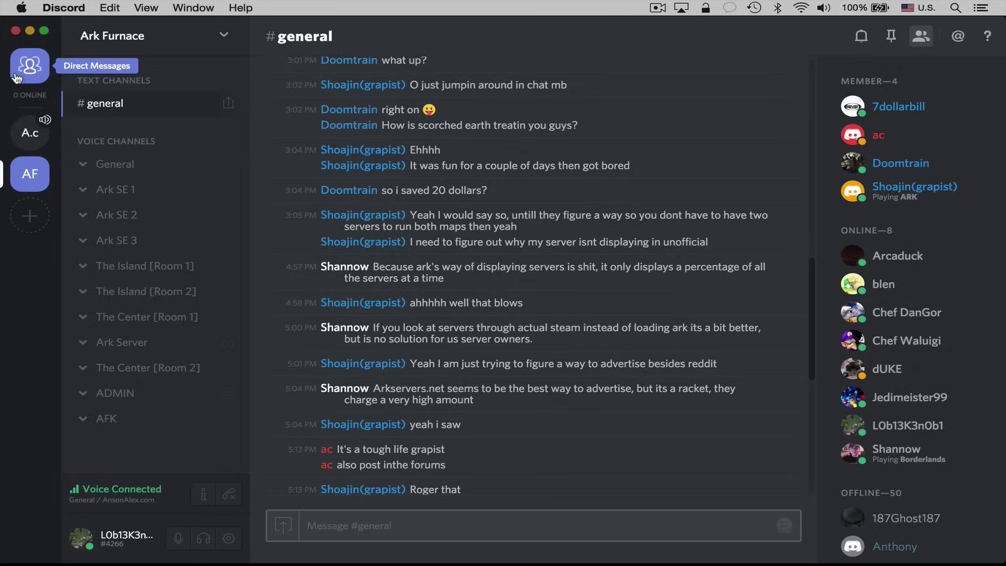
pyautogui.click(38, 71)
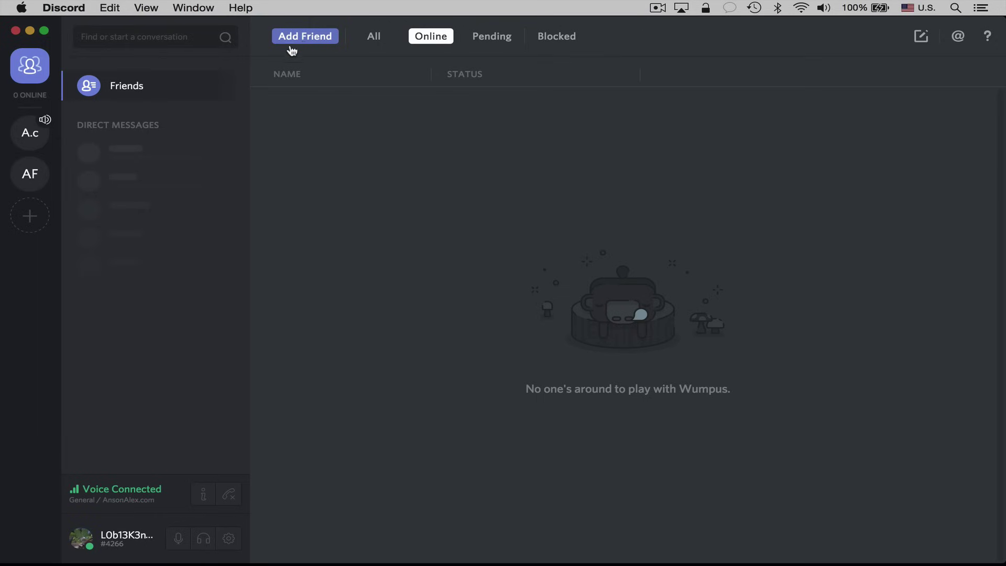
# Step: Return to the Ark Furnace server's #general channel
pyautogui.click(33, 178)
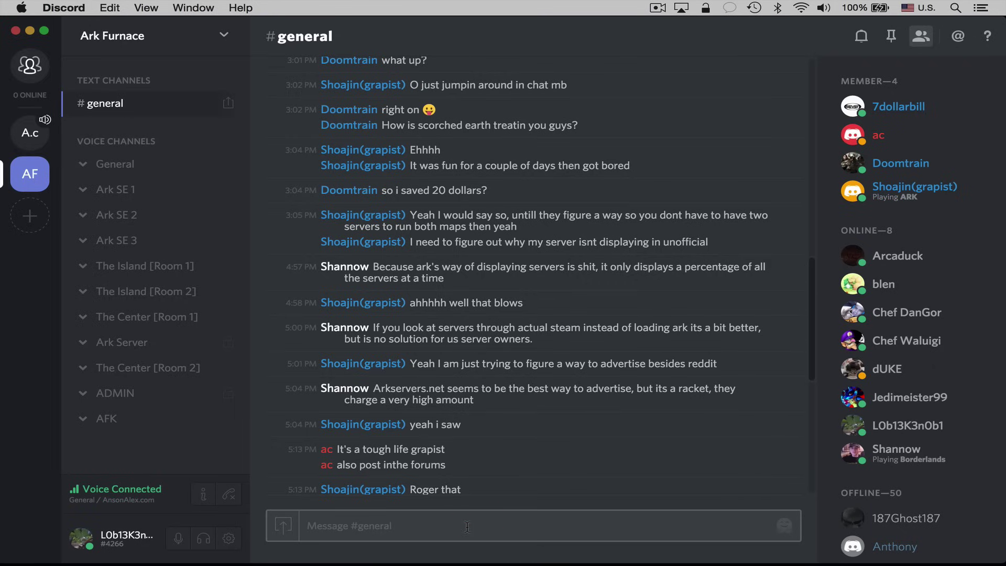
# Step: Type and clear 'Hi' in #general, then type @ to bring up the member mention list
pyautogui.write('Hi')
pyautogui.press('BackSpace')
pyautogui.press('BackSpace')
pyautogui.write('@')
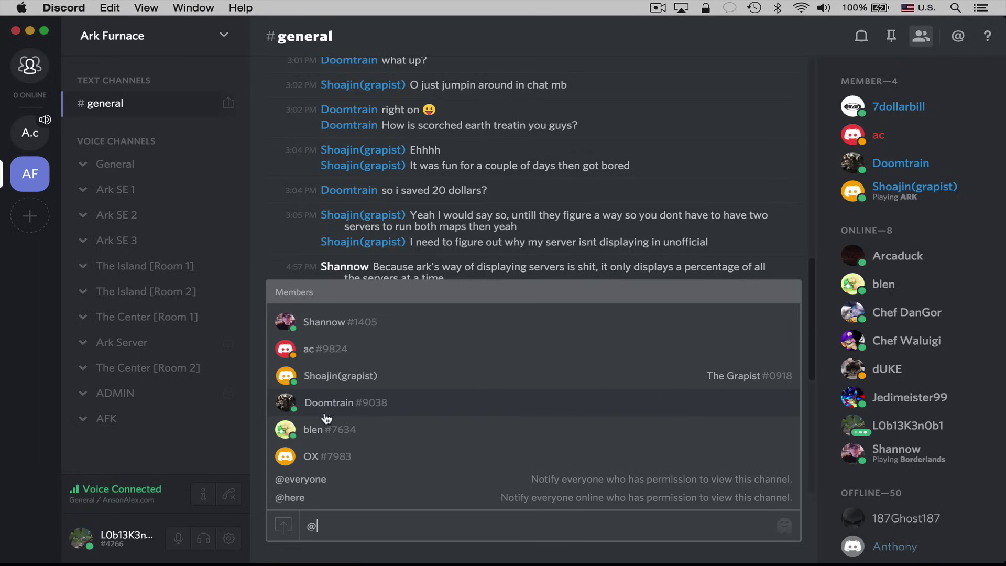
pyautogui.click(263, 225)
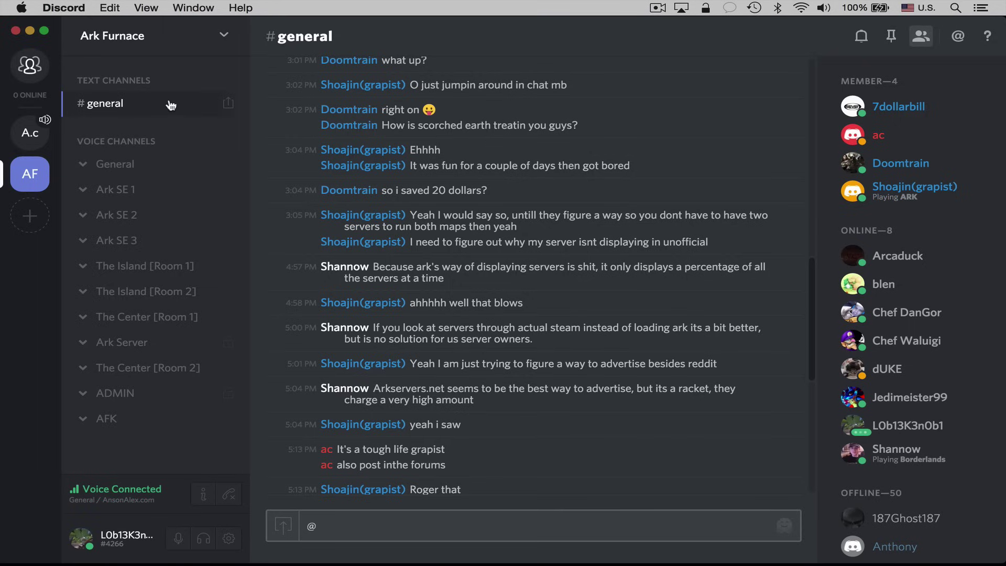
pyautogui.click(346, 524)
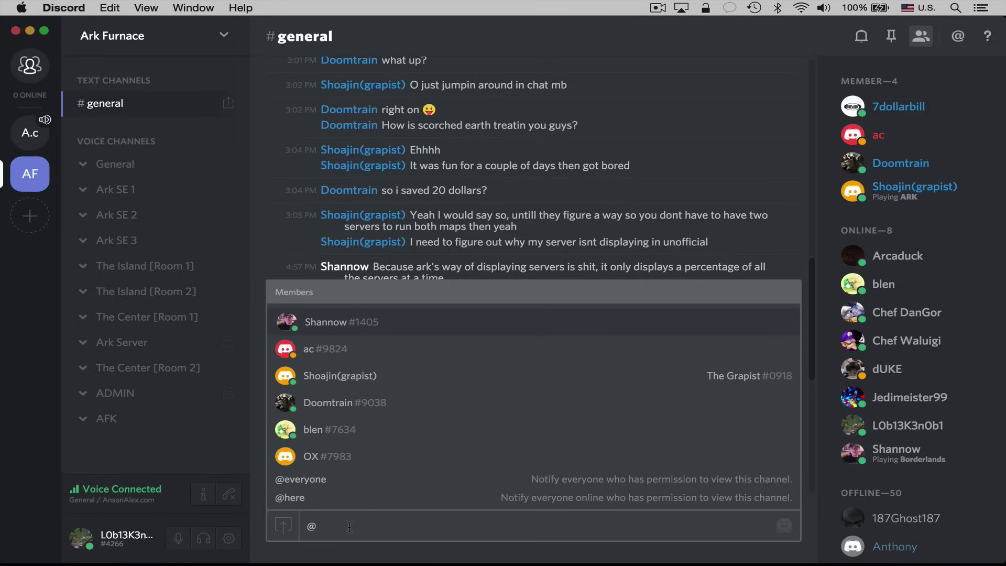
pyautogui.press('BackSpace')
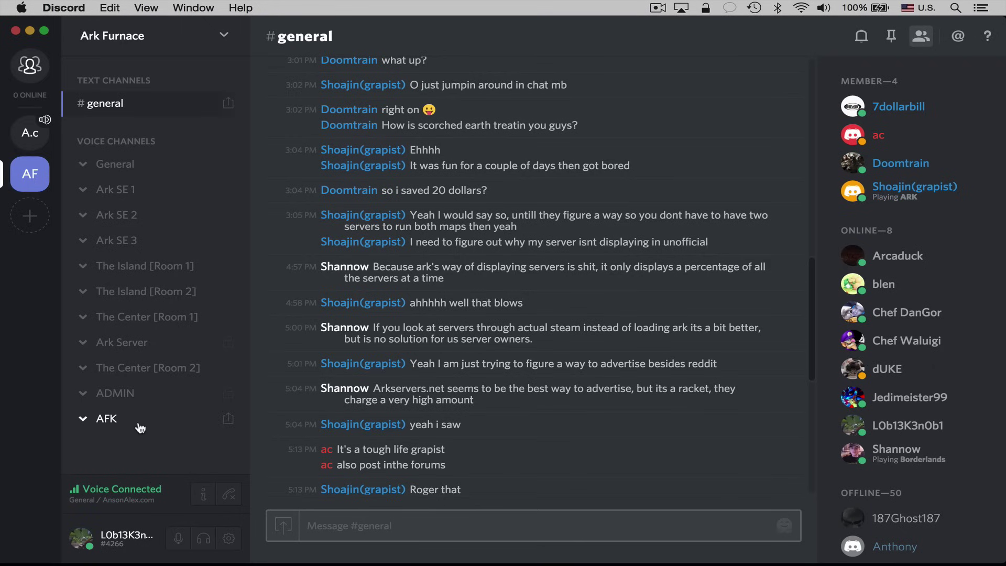
# Step: Join Ark Furnace's General voice channel
pyautogui.click(122, 171)
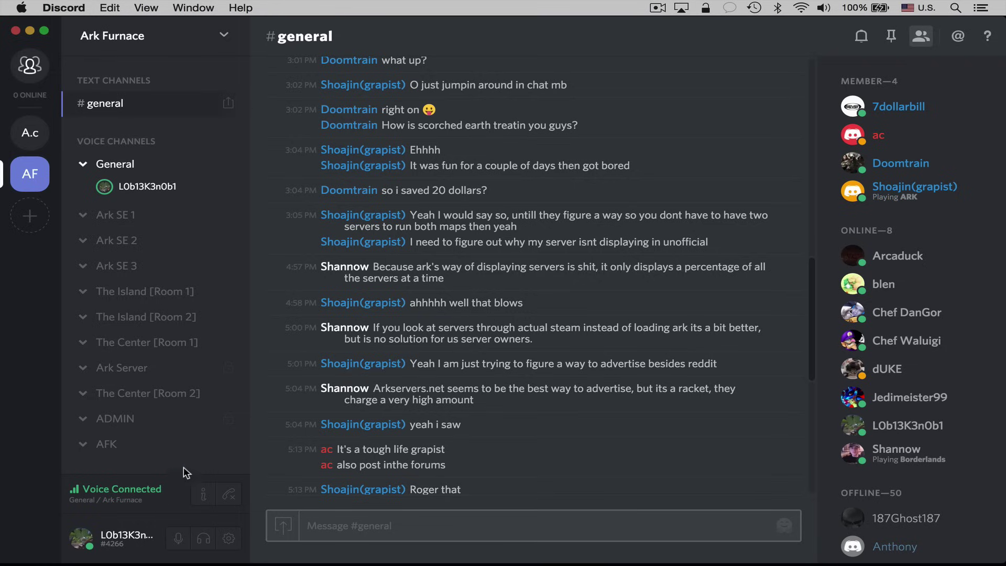
# Step: Hop through the Ark SE 1, Ark SE 2 and General voice channels, then disconnect from voice
pyautogui.click(119, 215)
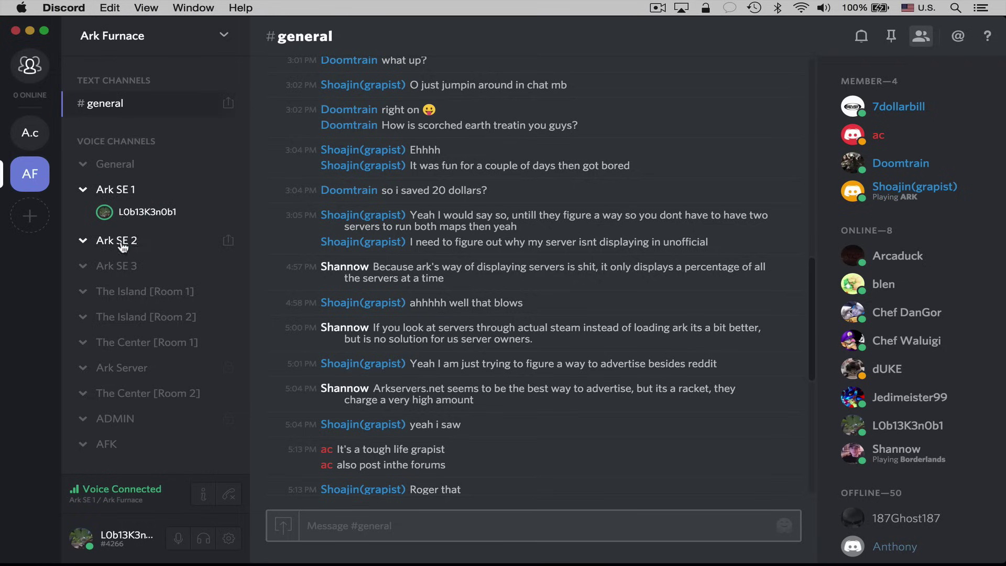
pyautogui.click(123, 244)
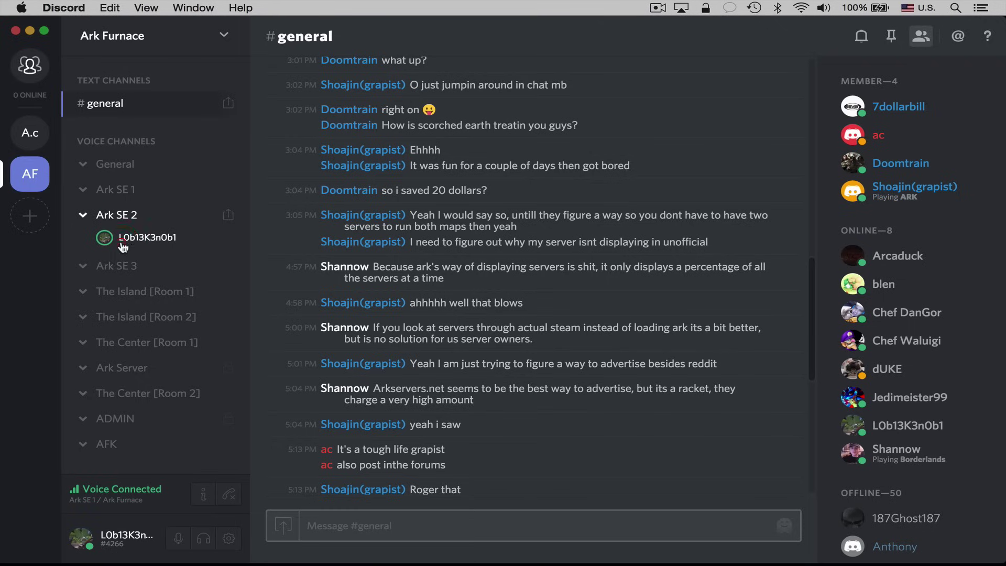
pyautogui.click(116, 173)
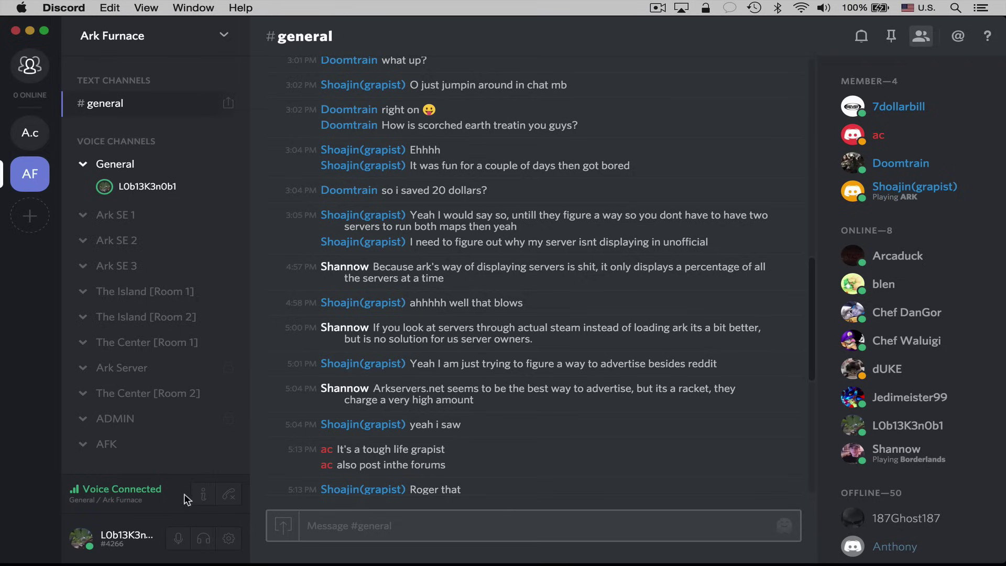
pyautogui.click(228, 495)
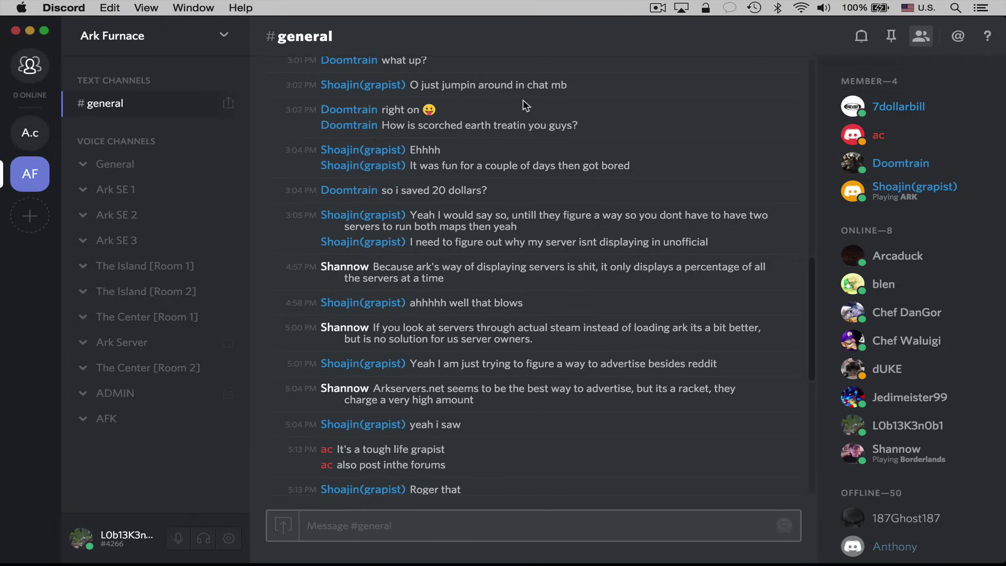
pyautogui.click(35, 136)
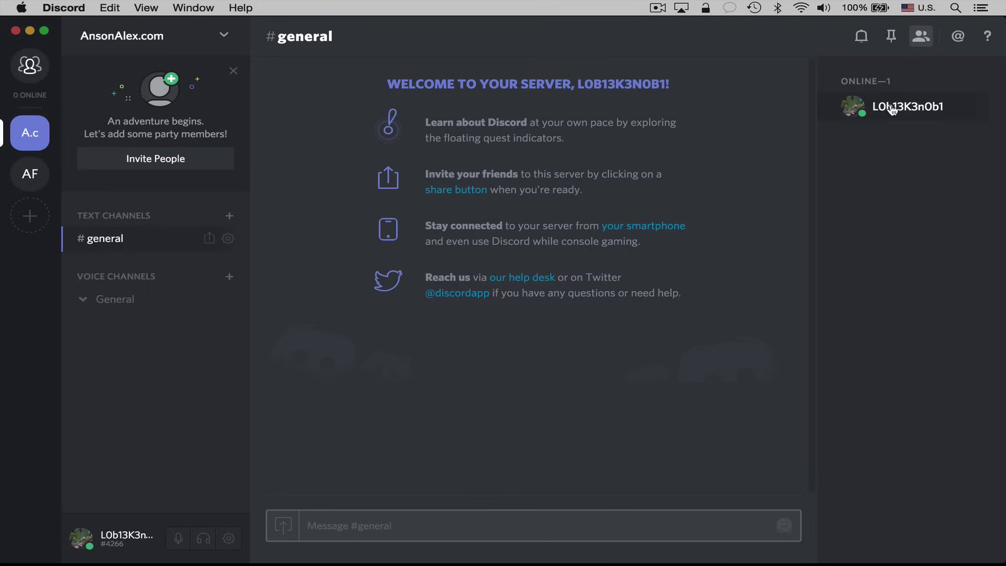
pyautogui.click(40, 182)
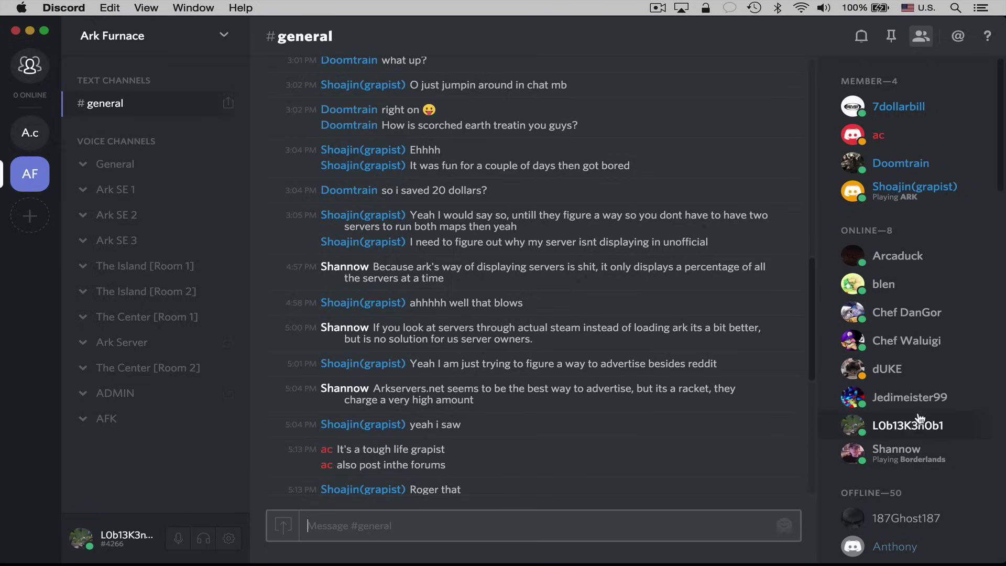
pyautogui.scroll(-5, 932, 273)
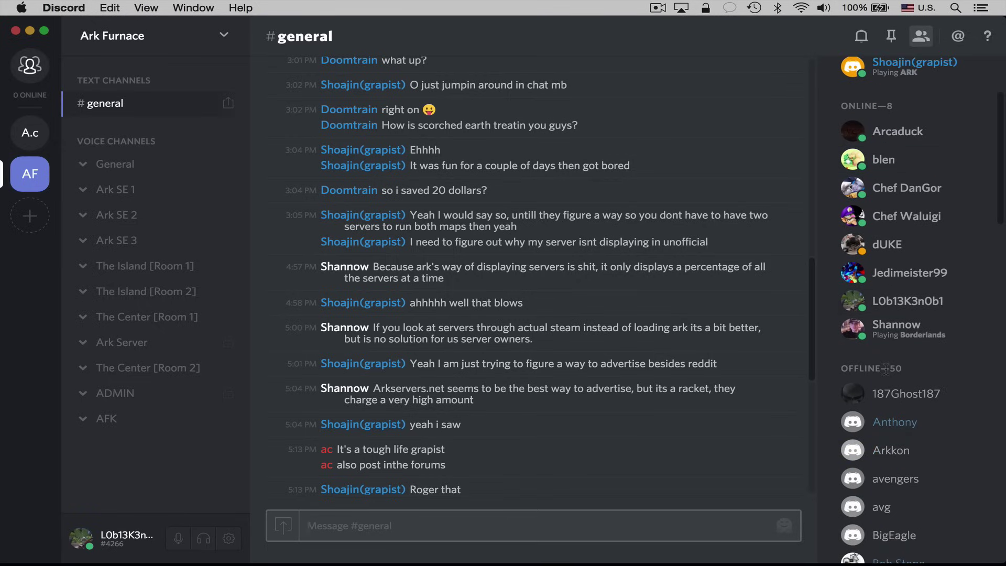
pyautogui.scroll(5, 886, 373)
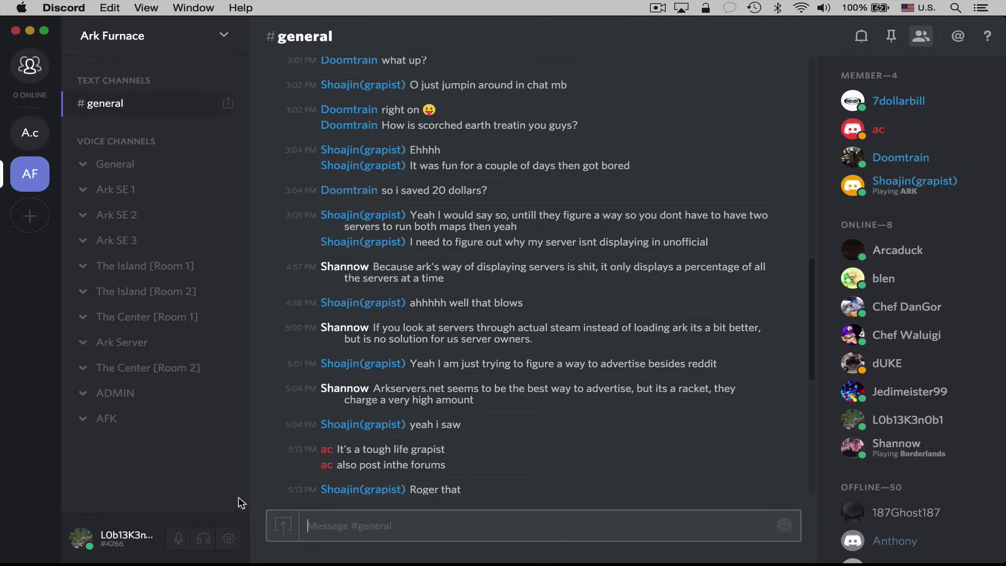
# Step: Open User Settings, pass through Connections, and show the Friends privacy options
pyautogui.click(229, 539)
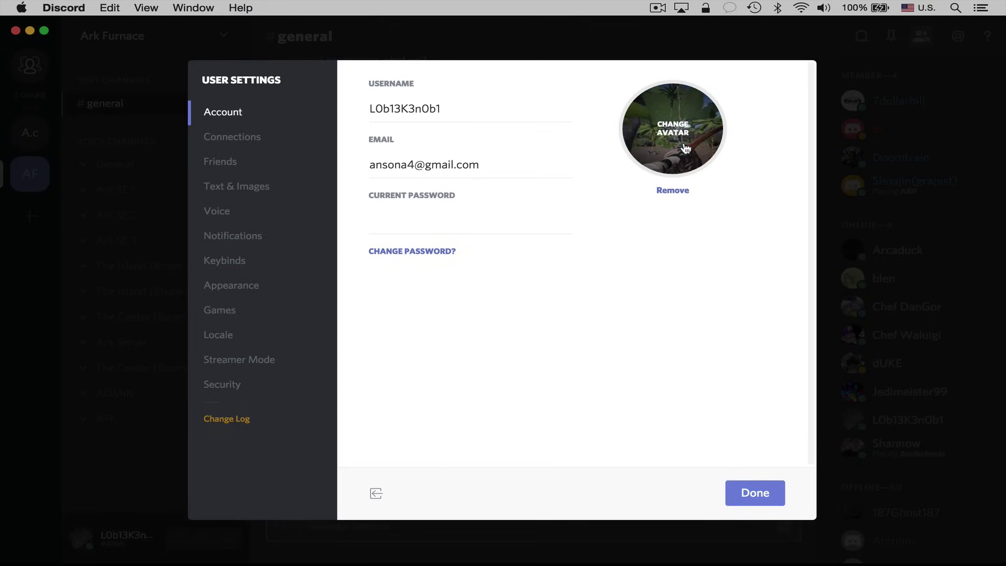
pyautogui.click(249, 145)
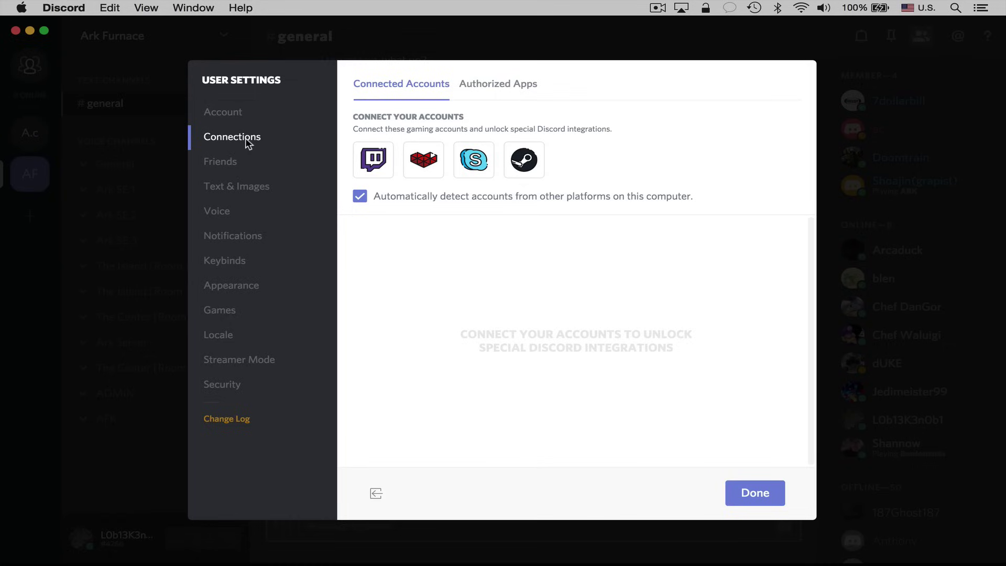
pyautogui.click(237, 159)
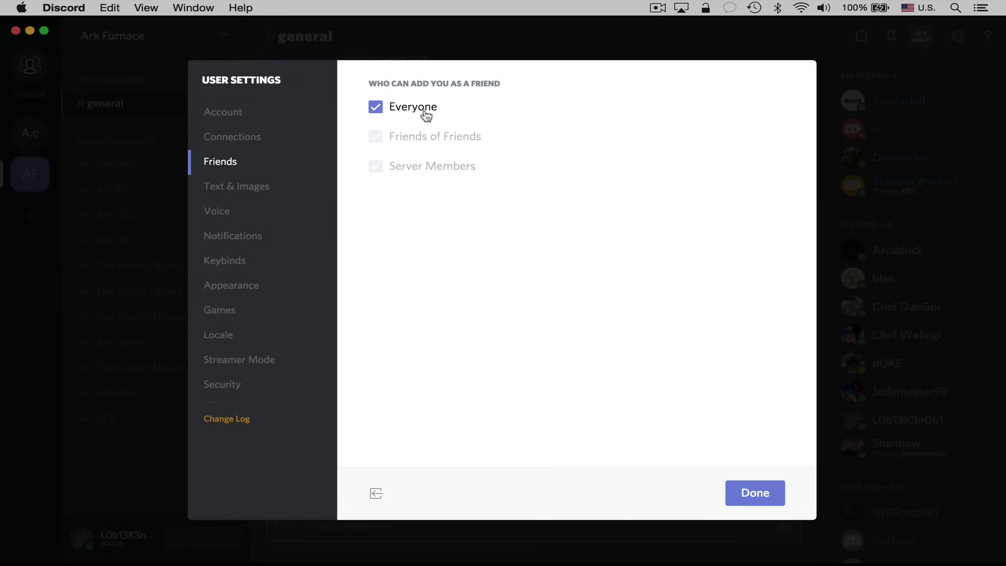
# Step: In Voice settings, set the input device to Scarlett 2i2 USB
pyautogui.click(238, 213)
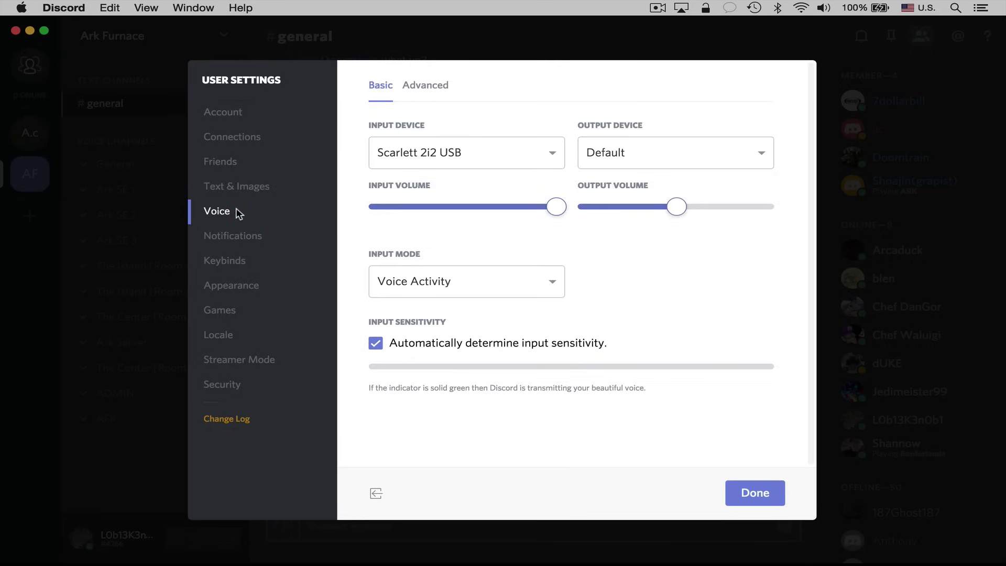
pyautogui.click(527, 159)
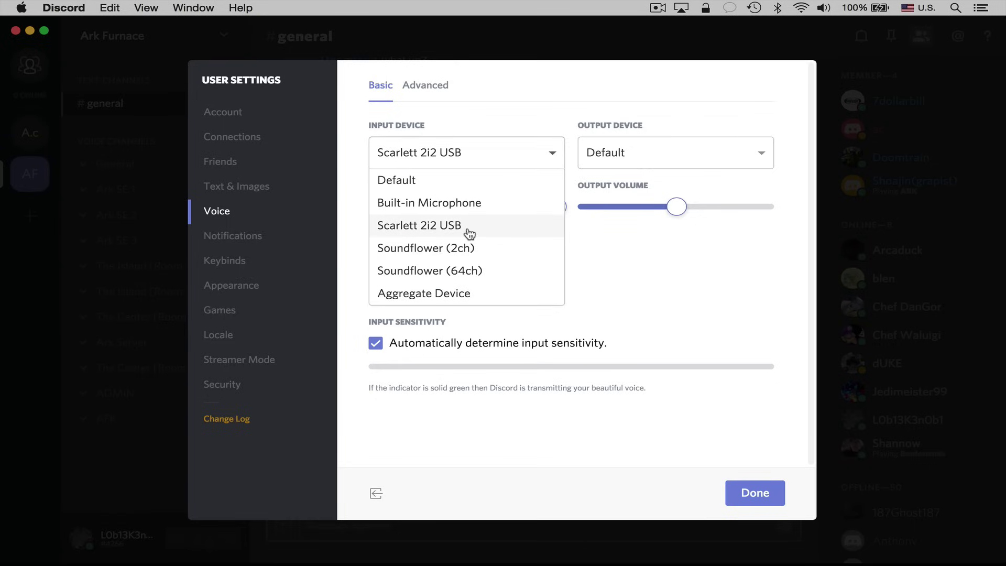
pyautogui.click(474, 203)
pyautogui.click(539, 150)
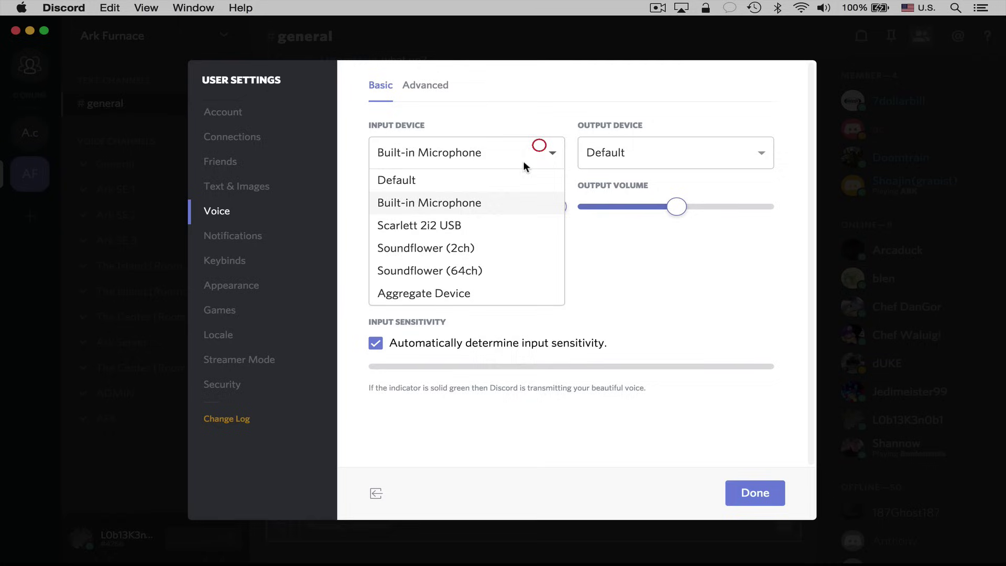
pyautogui.click(461, 227)
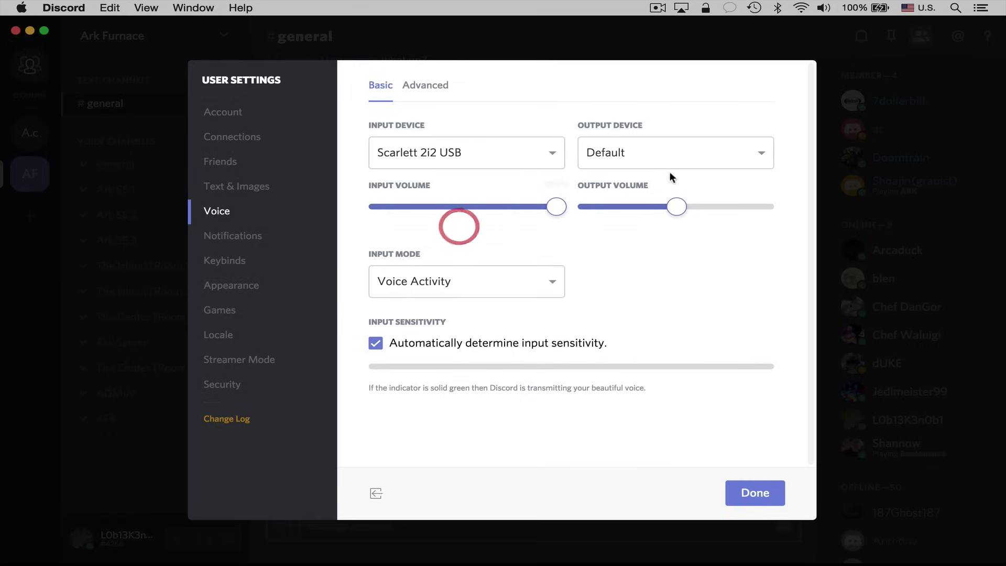
# Step: Set the output device to Scarlett 2i2 USB as well
pyautogui.click(751, 150)
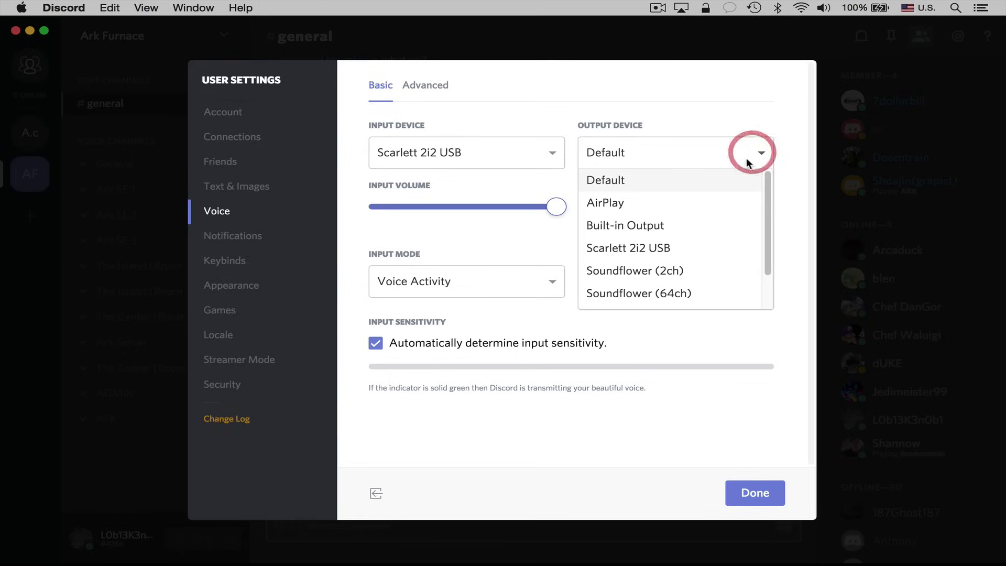
pyautogui.click(708, 248)
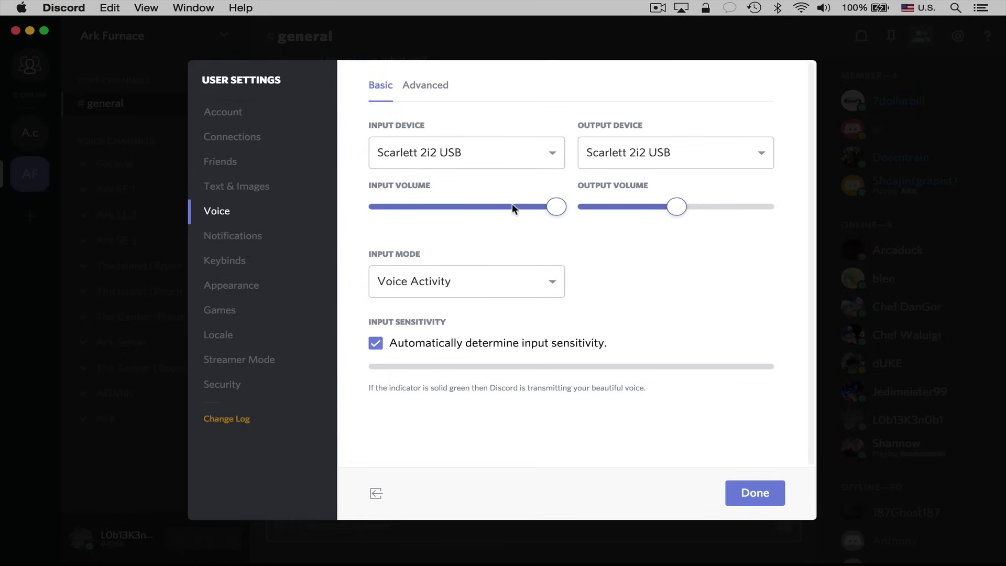
pyautogui.click(549, 286)
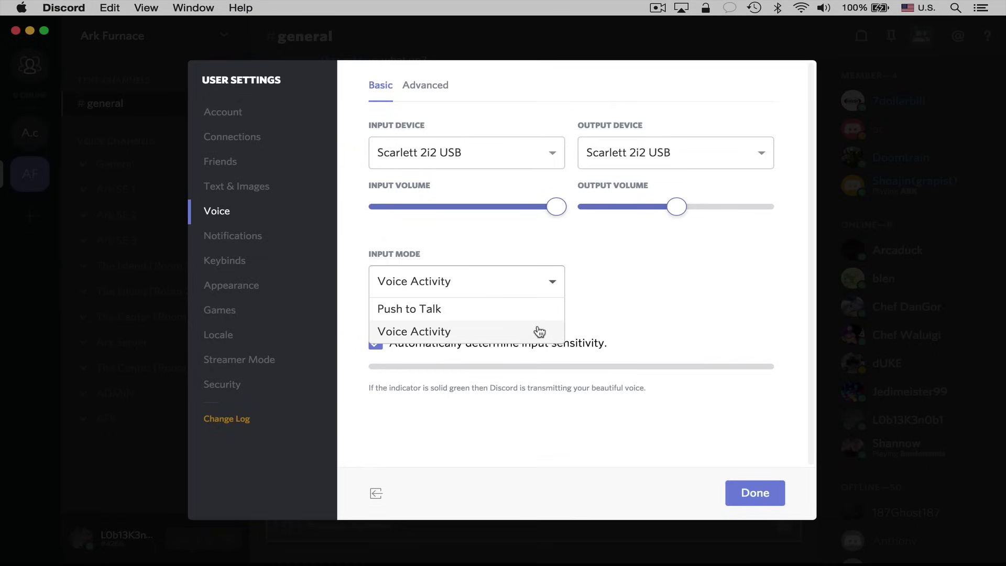
# Step: Turn off automatic input sensitivity and set the threshold to about -22dB
pyautogui.click(472, 330)
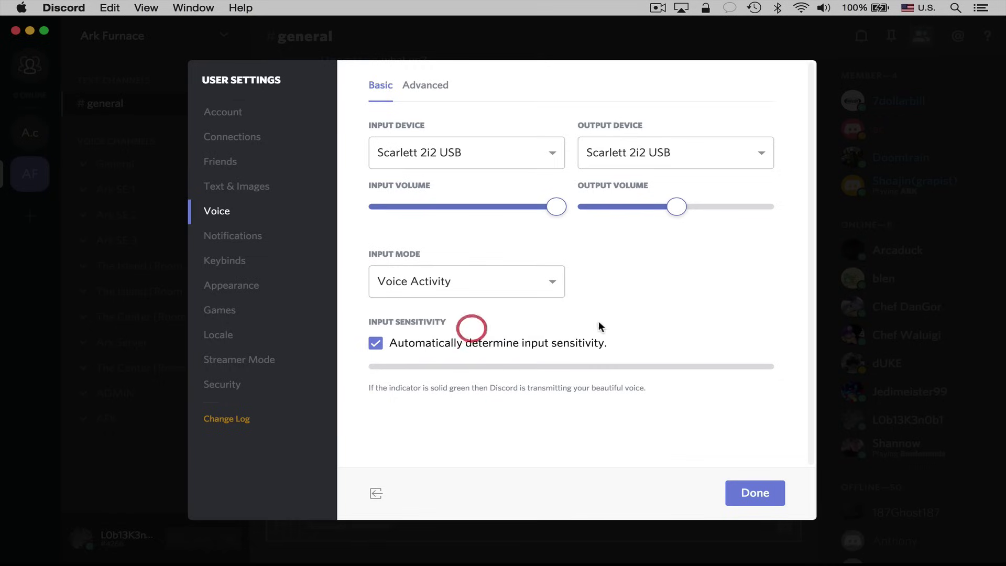
pyautogui.click(376, 344)
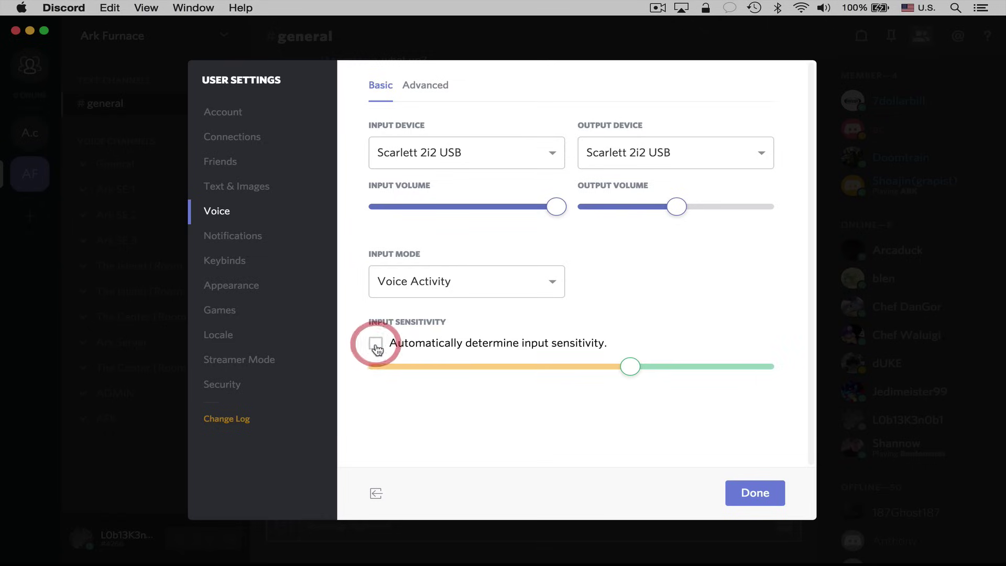
pyautogui.moveTo(629, 366); pyautogui.dragTo(556, 369)
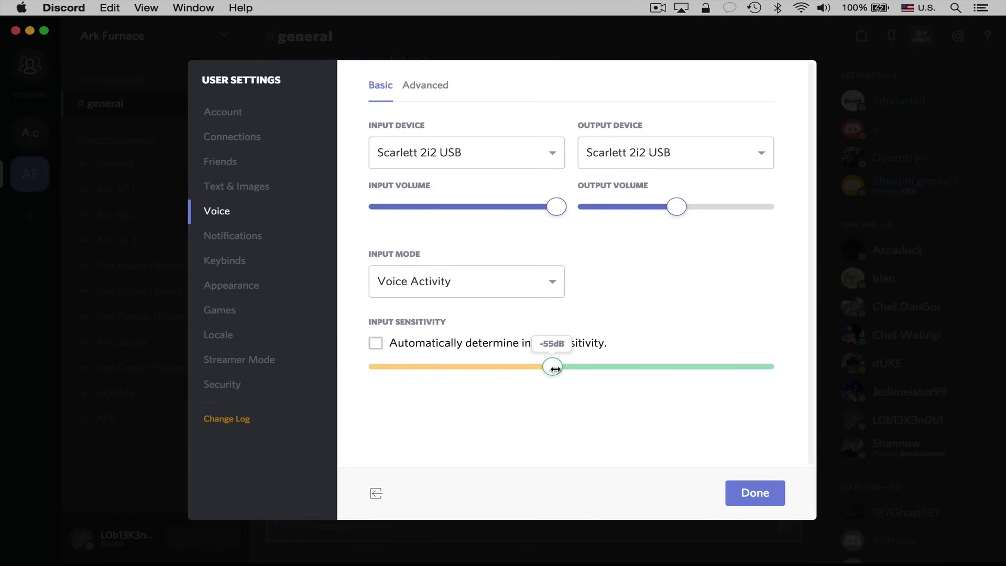
pyautogui.moveTo(555, 369); pyautogui.dragTo(682, 368)
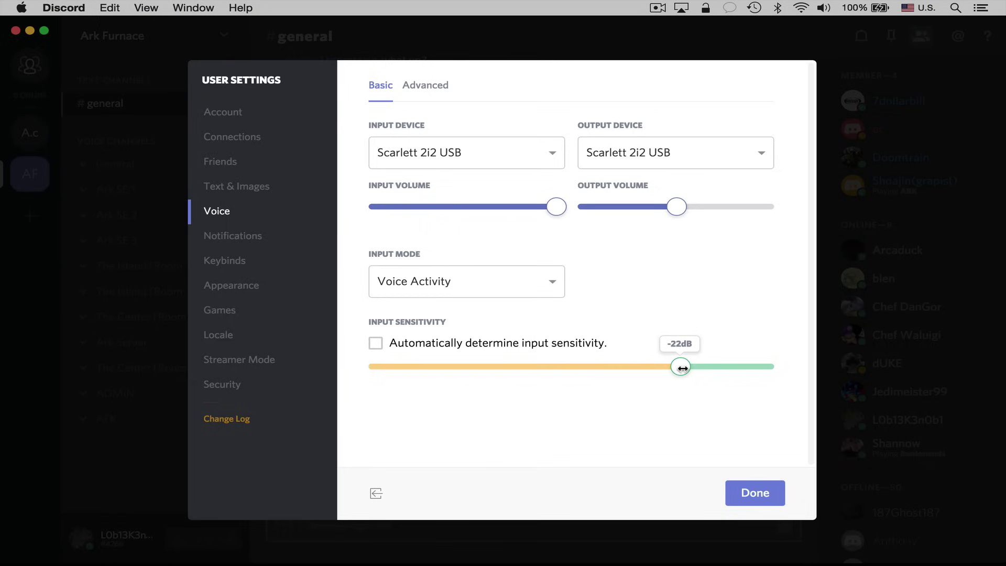
# Step: Switch the input mode to Push to Talk and go to Notifications settings
pyautogui.click(550, 283)
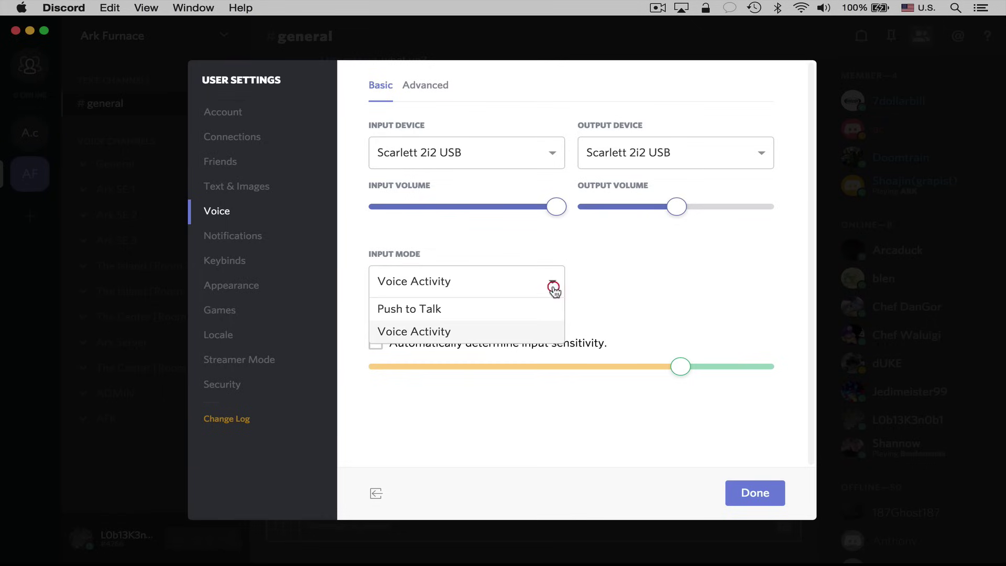
pyautogui.click(484, 308)
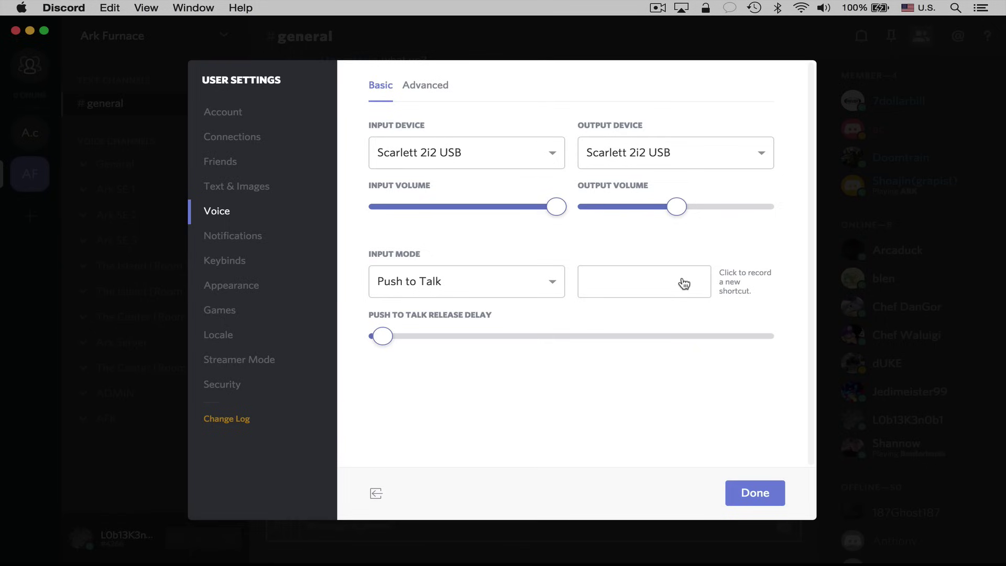
pyautogui.click(234, 238)
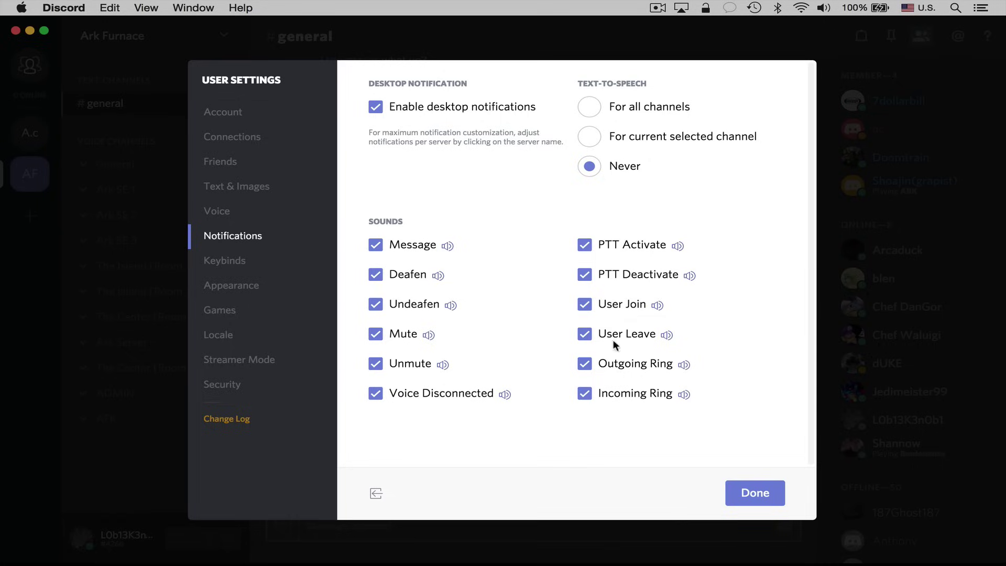
# Step: Browse the Keybinds and Appearance pages, then open Security with its two-factor option
pyautogui.click(231, 264)
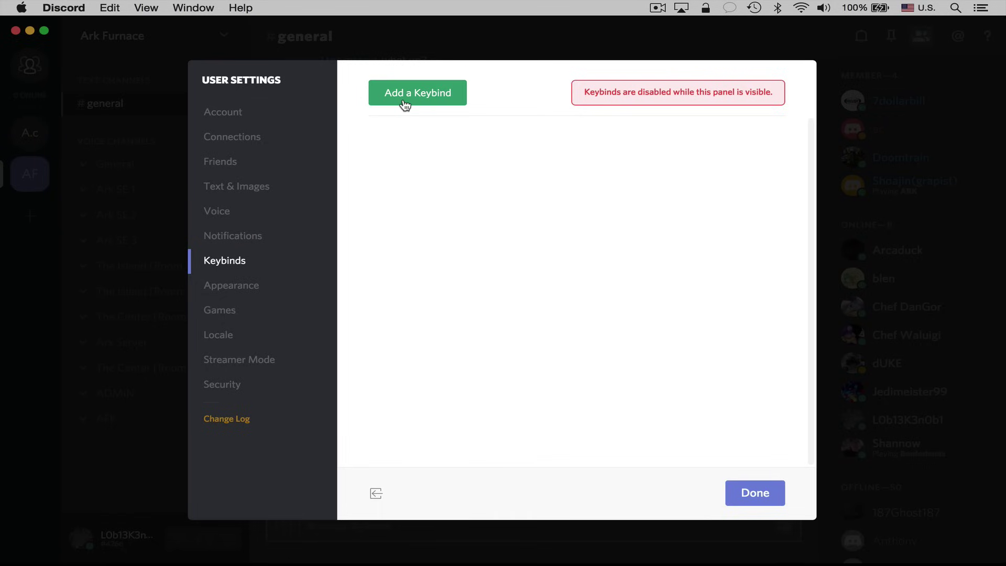
pyautogui.click(244, 285)
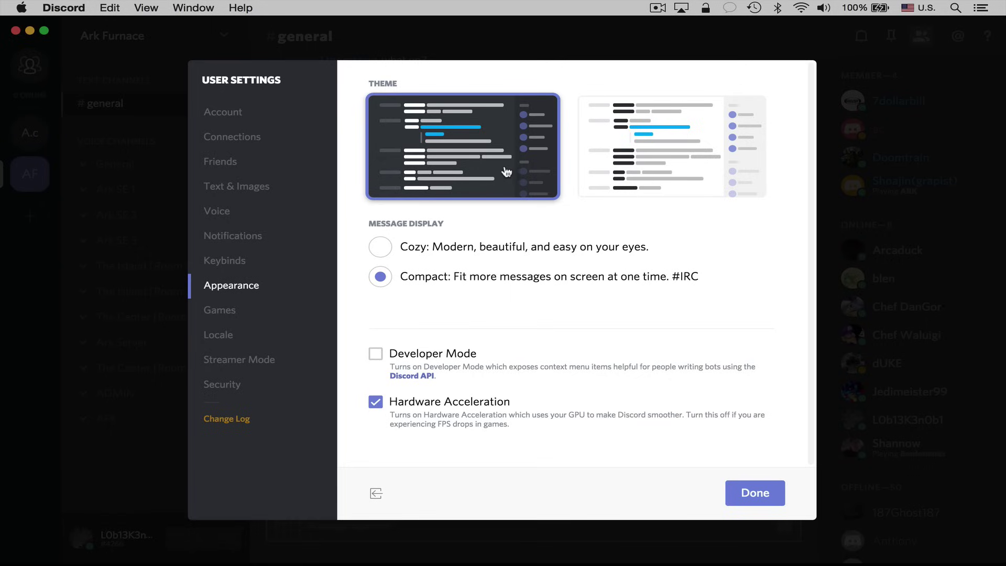
pyautogui.click(231, 386)
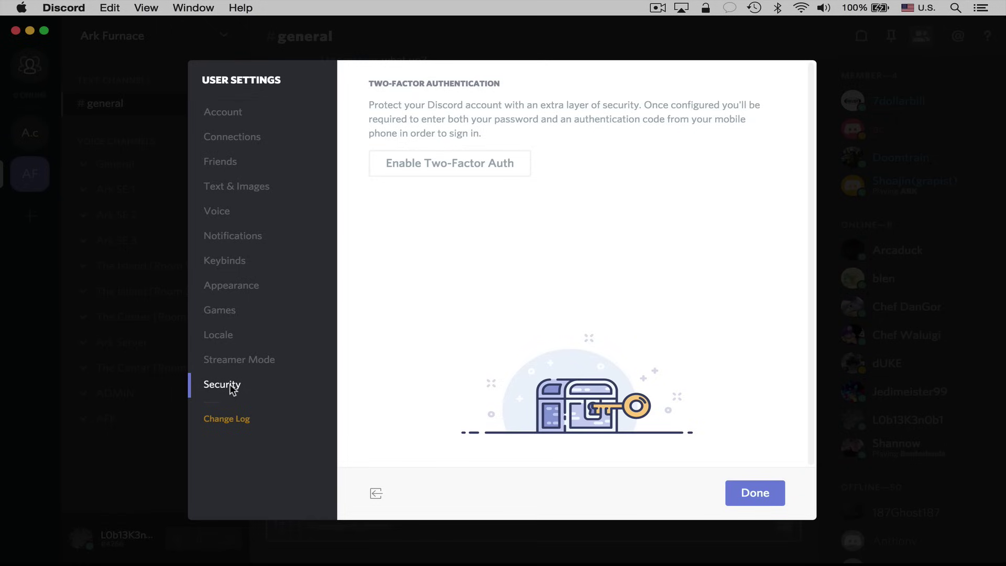
# Step: Close User Settings and bring up the action menu for the top member in #general
pyautogui.click(760, 500)
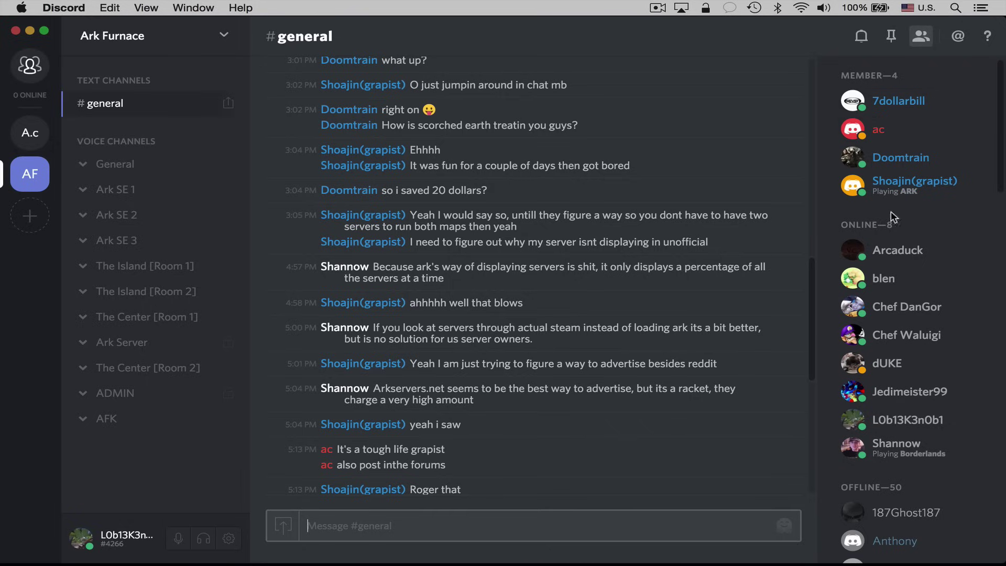
pyautogui.rightClick(897, 102)
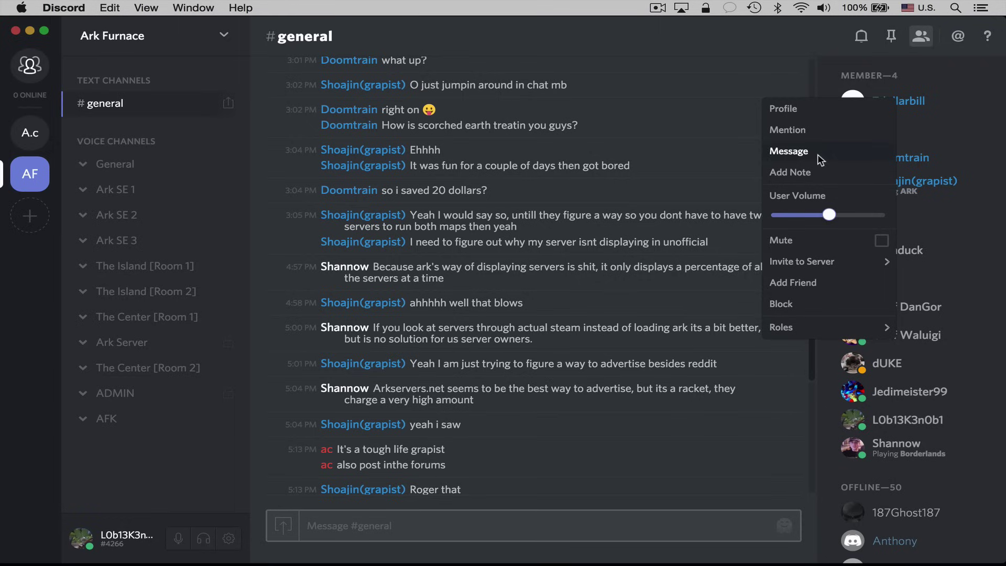
pyautogui.moveTo(831, 216)
# Step: View the top member's profile card, then dismiss it to return to the #general chat
pyautogui.click(933, 102)
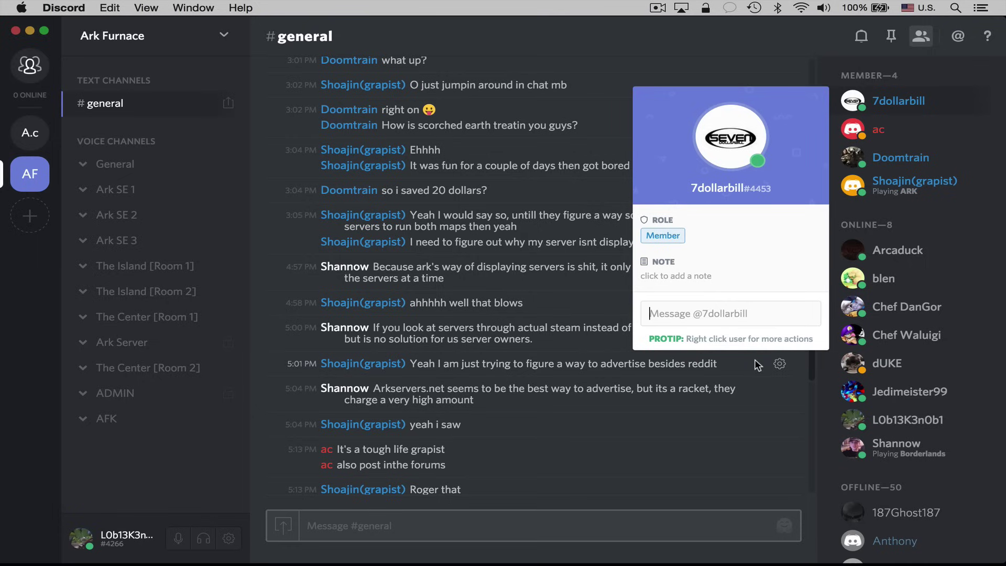
pyautogui.click(207, 475)
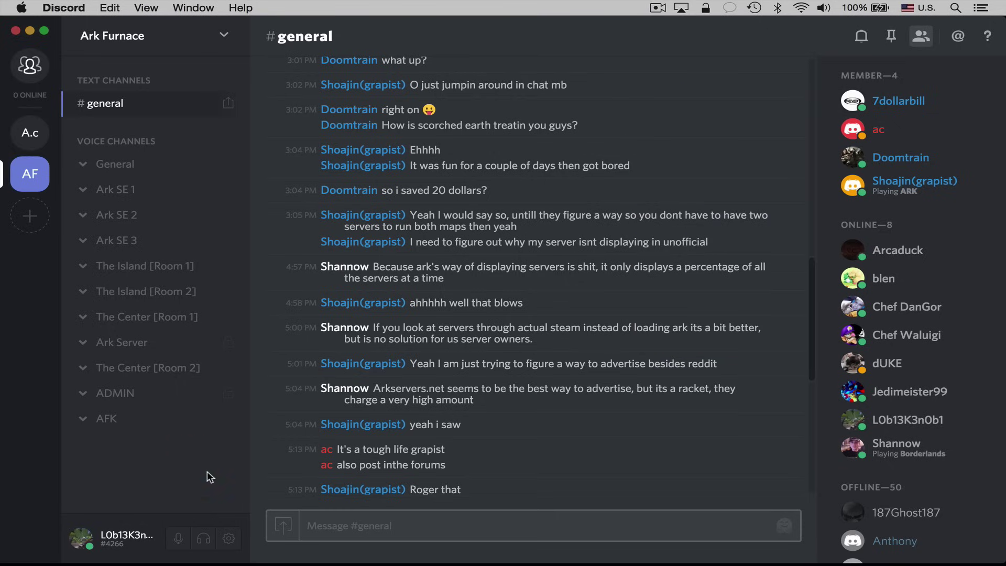